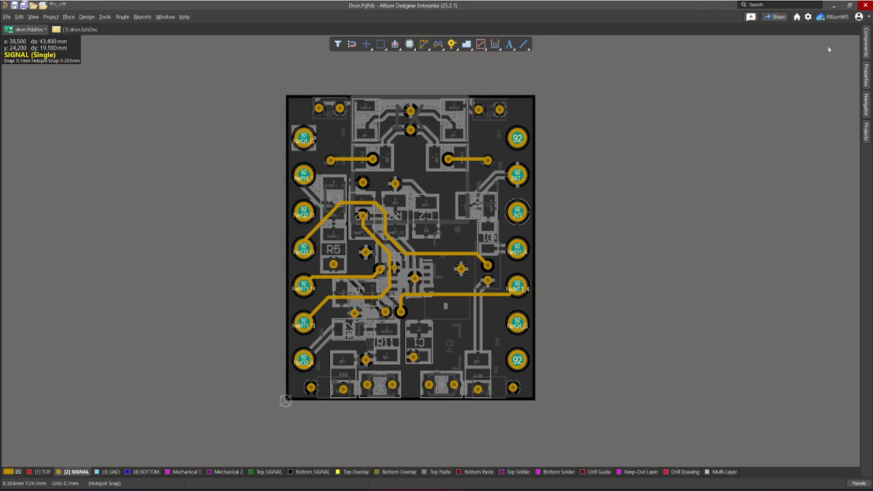
- Browse the Connector category in the component library and start creating a new component
click(866, 43)
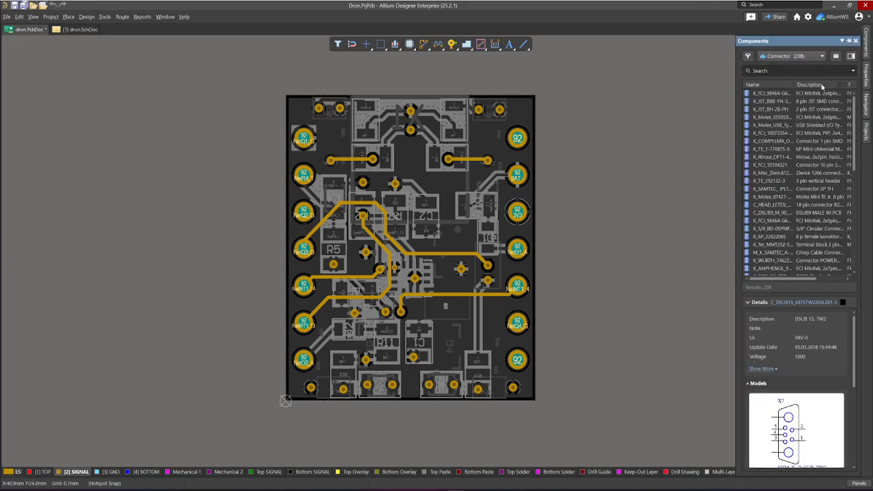
scroll(788, 215, down, 10)
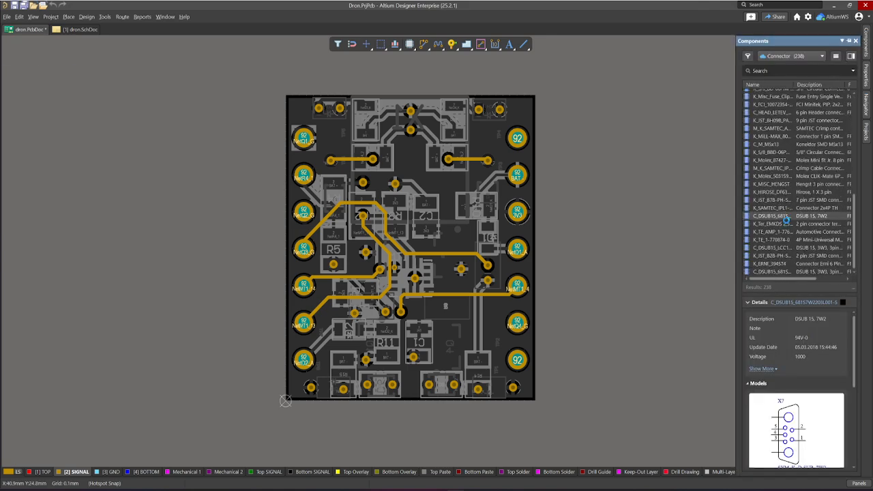
scroll(787, 215, down, 5)
scroll(788, 214, down, 4)
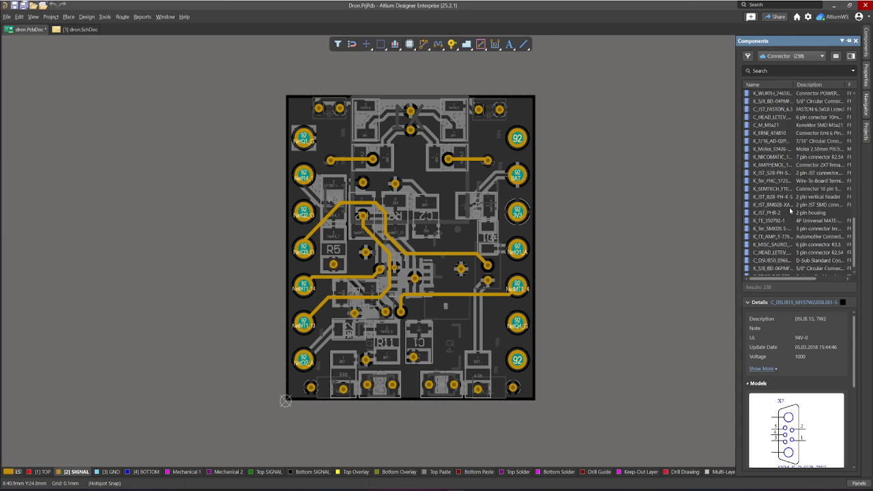
scroll(766, 259, up, 9)
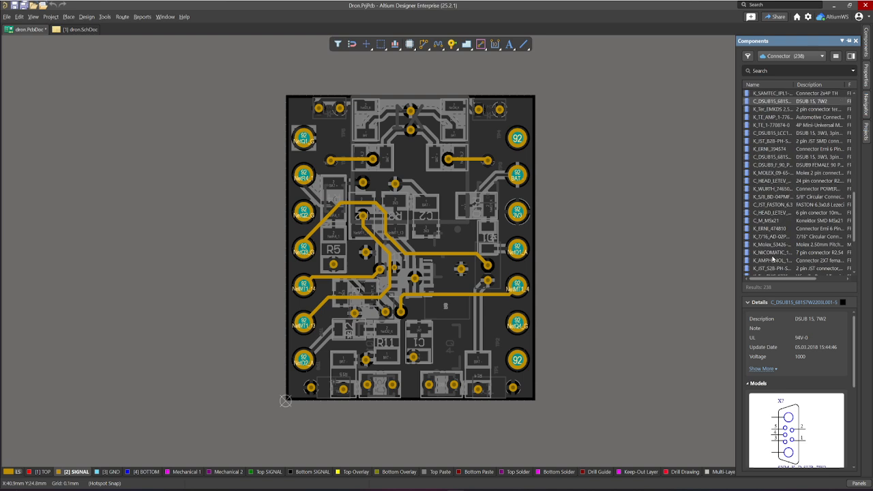
right_click(792, 149)
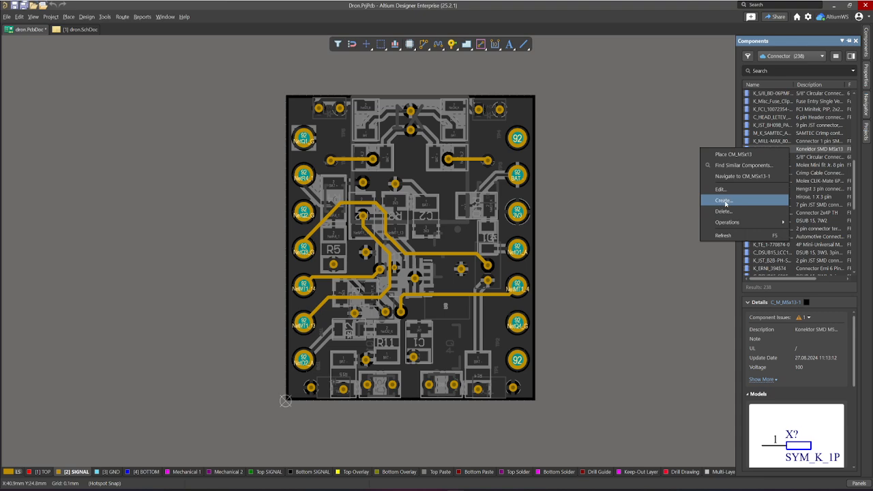
click(724, 200)
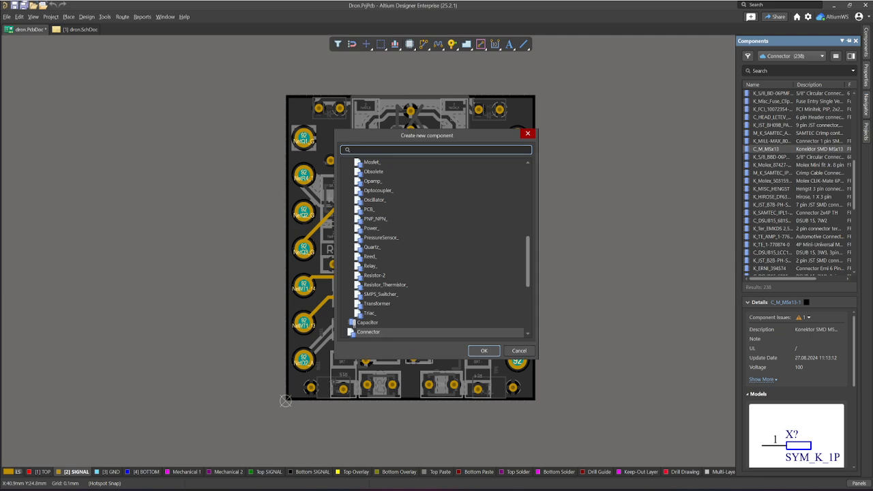
- Choose the Capacitor_ template under <Undefined> as the new component's type and open it for editing
drag(448, 139, 424, 132)
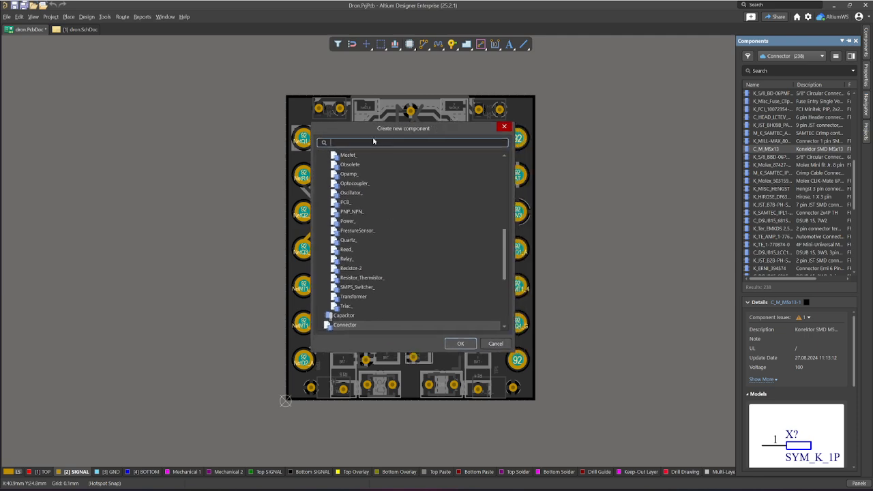
scroll(400, 266, up, 3)
scroll(402, 266, up, 7)
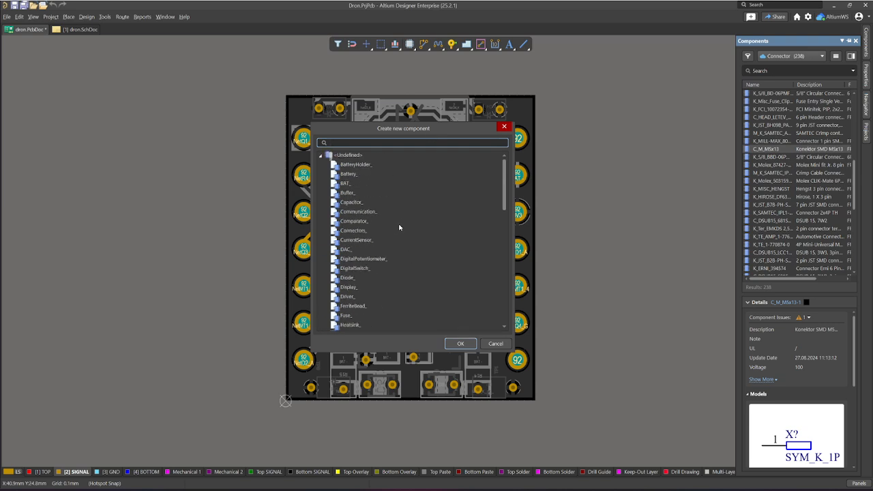
scroll(400, 225, down, 2)
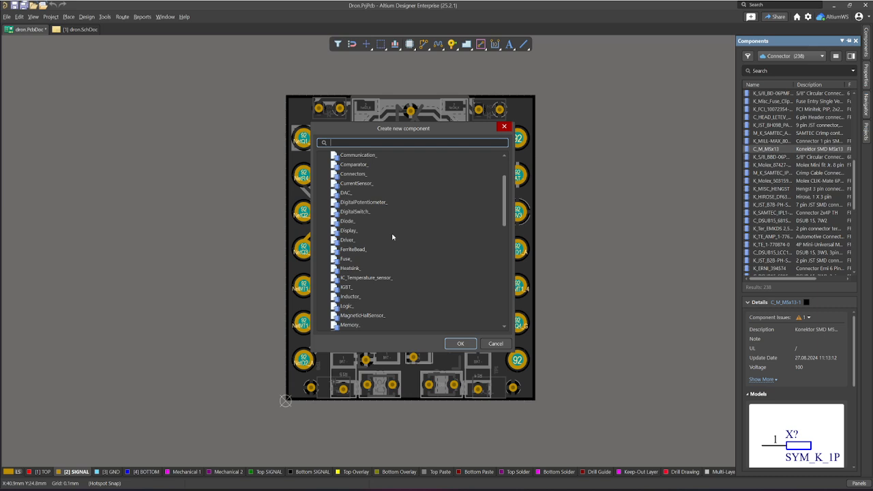
scroll(393, 237, up, 2)
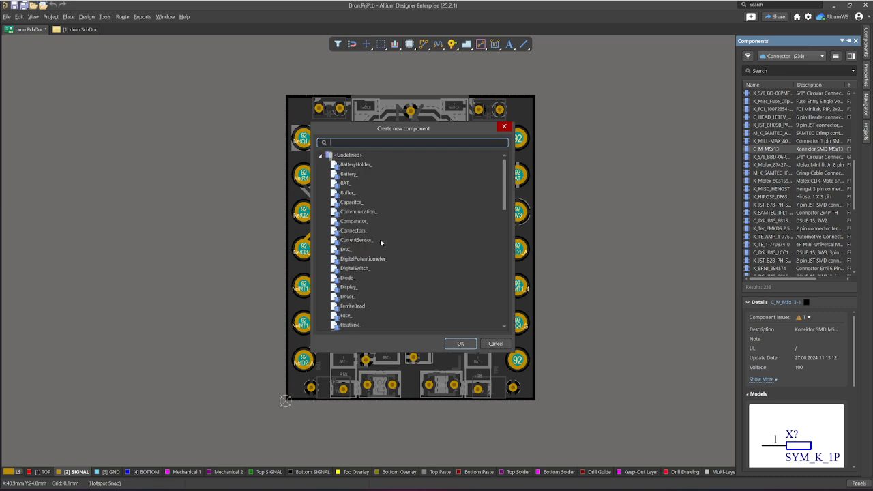
click(354, 202)
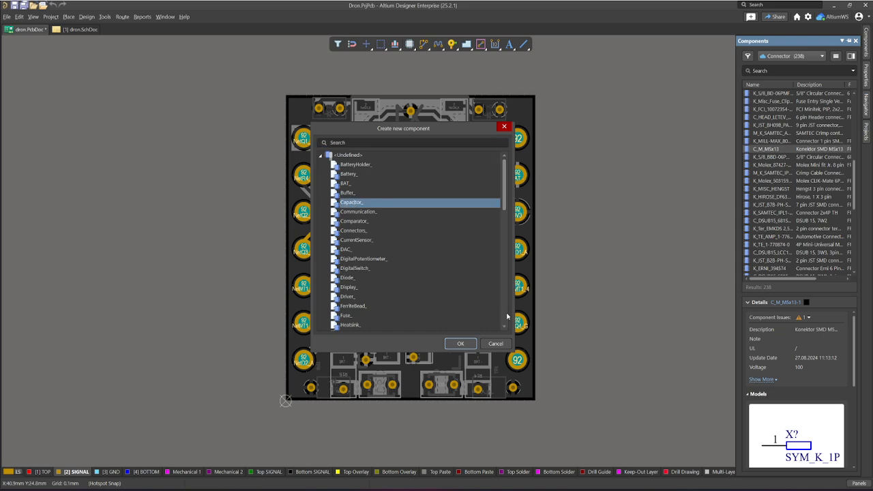
click(459, 343)
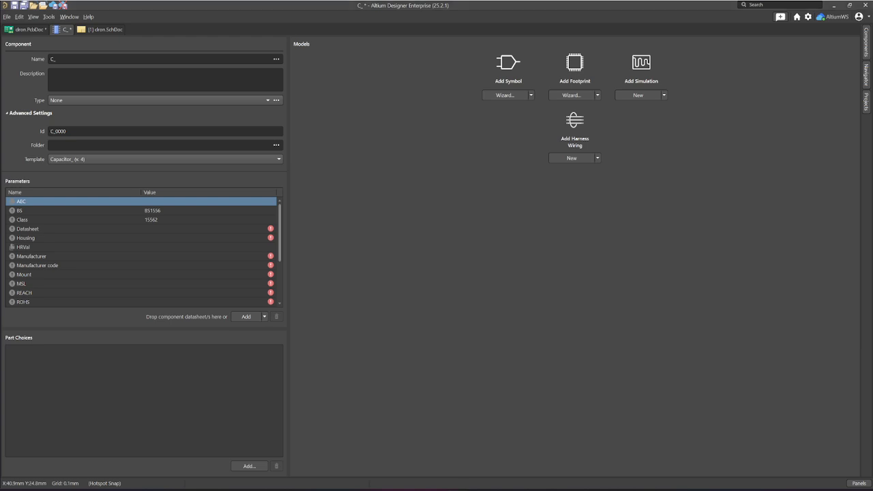
- Name the new capacitor component 06032C471JAT2A
click(95, 60)
text(06032C471JAT2A)
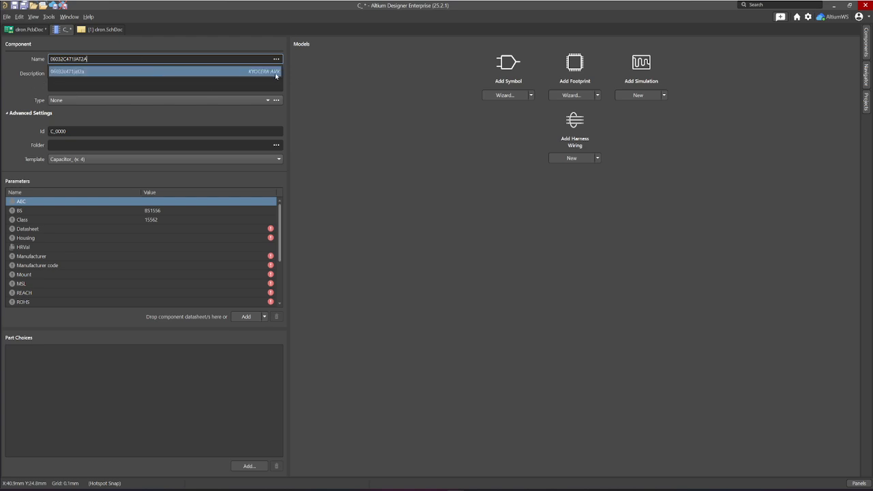
click(31, 90)
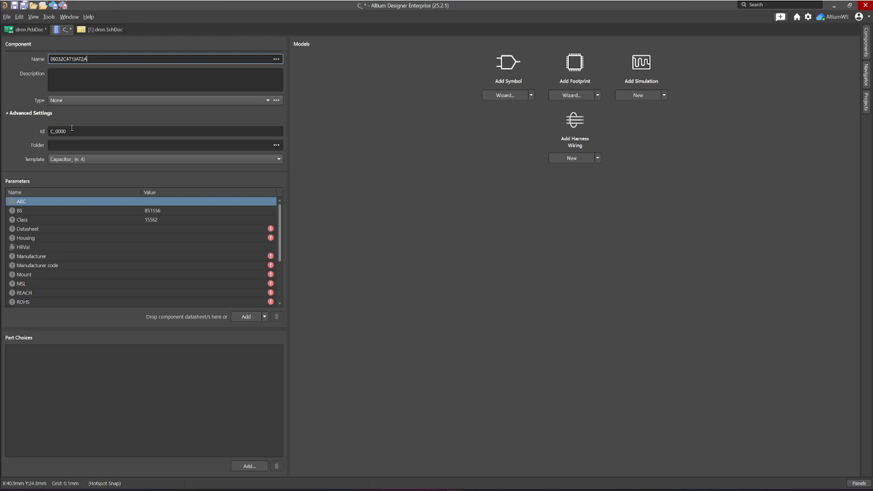
click(72, 71)
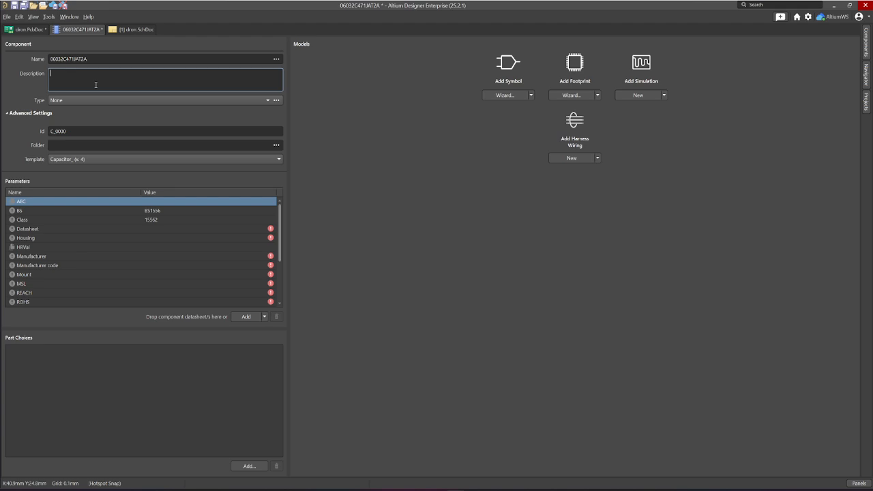
click(268, 101)
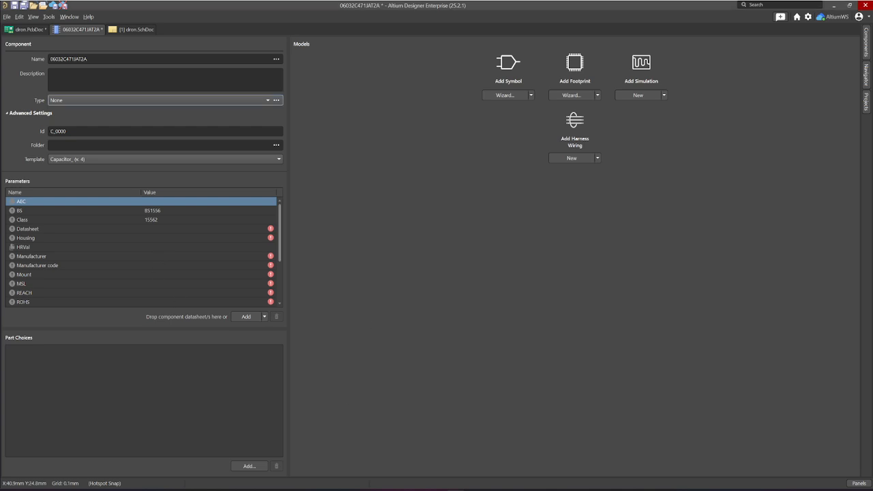
- Look up the cloud data for part 06032C471JAT2A, review its parameters, models and datasheets, and dismiss it without importing
double_click(94, 59)
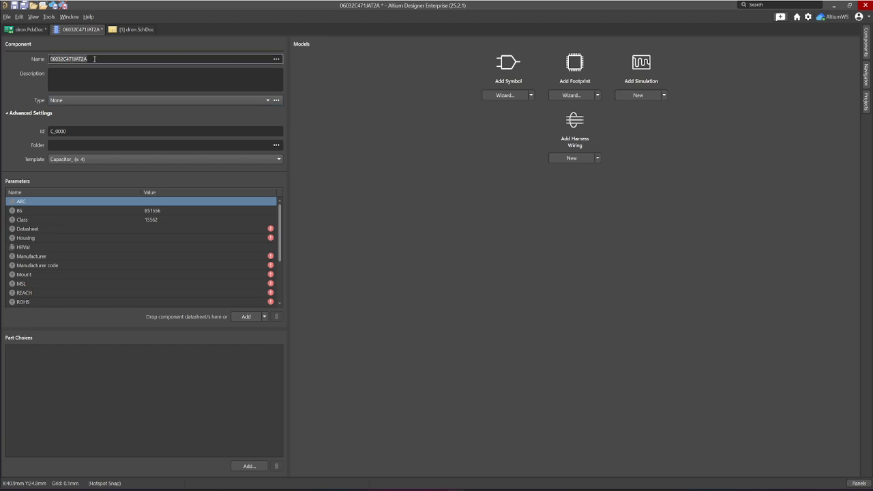
text(06032C471JAT2A)
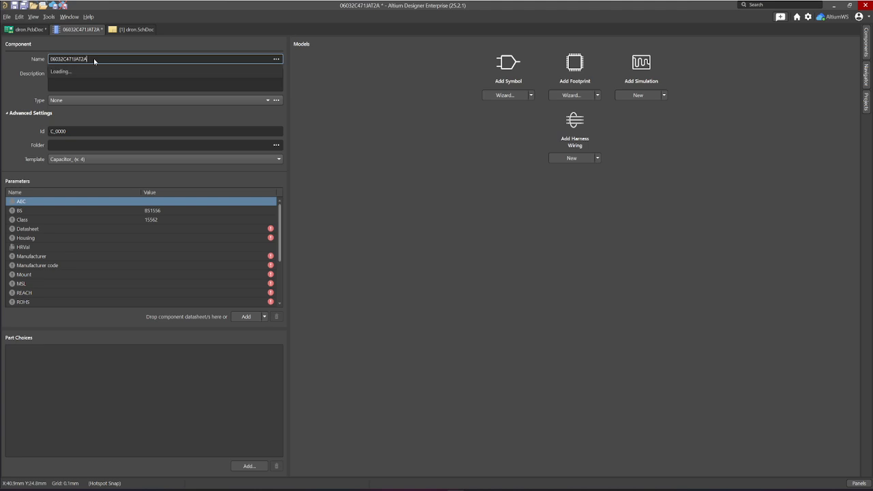
click(71, 73)
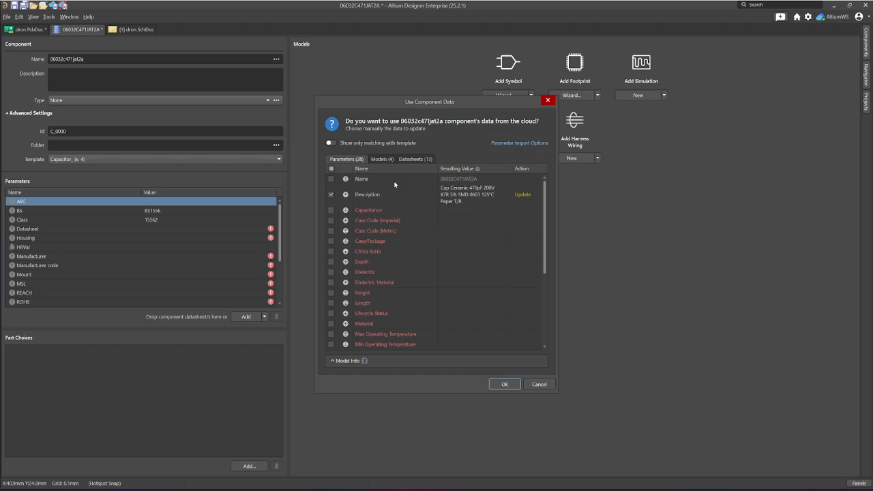
scroll(396, 182, down, 5)
scroll(392, 191, up, 5)
scroll(390, 200, down, 5)
scroll(440, 274, up, 4)
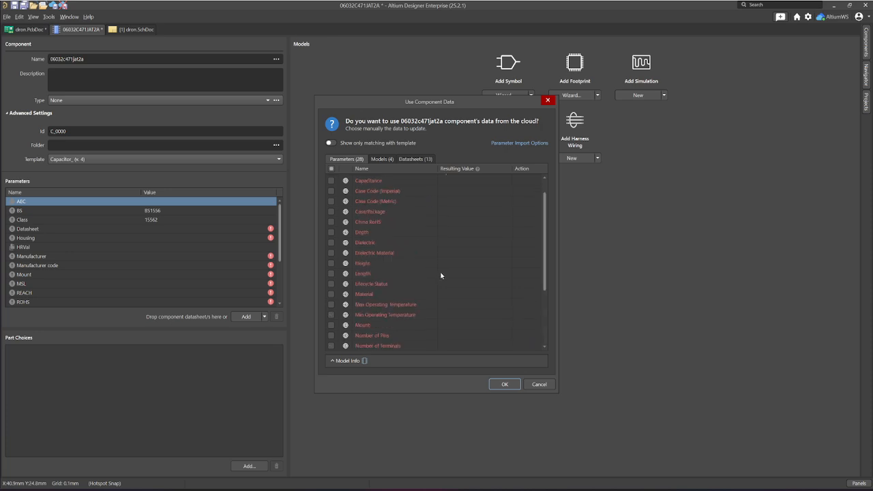
scroll(440, 275, up, 2)
click(384, 159)
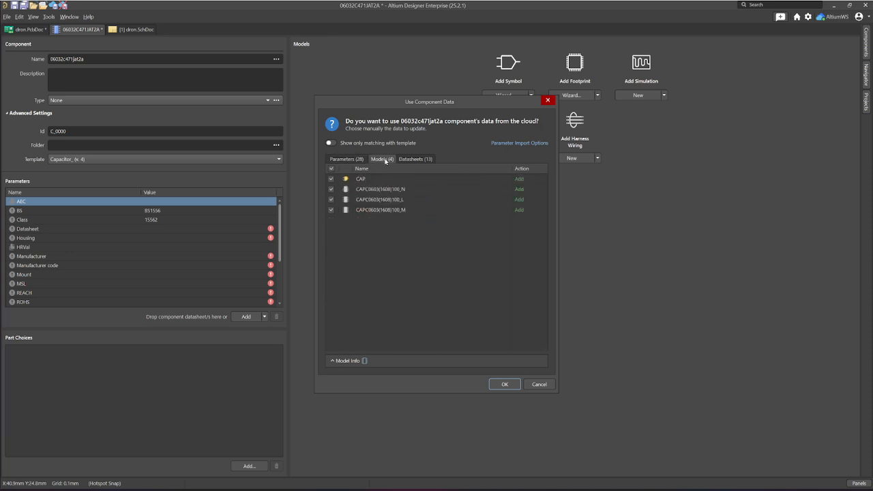
click(412, 159)
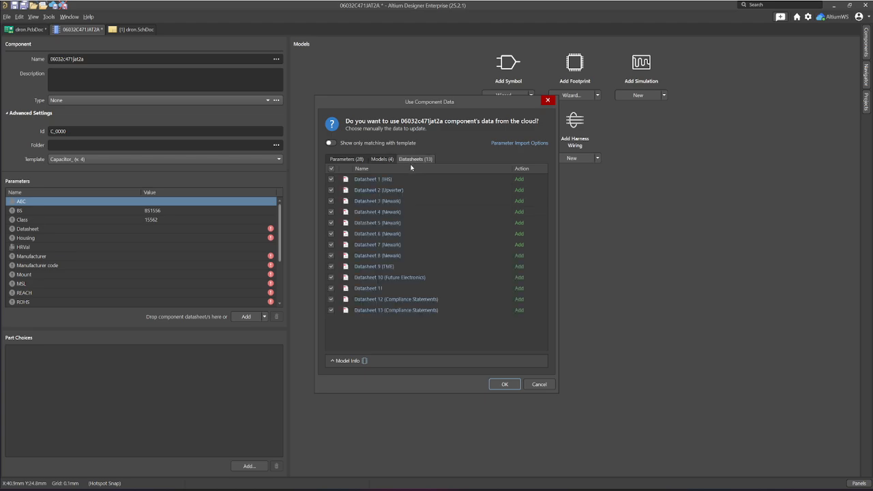
click(382, 159)
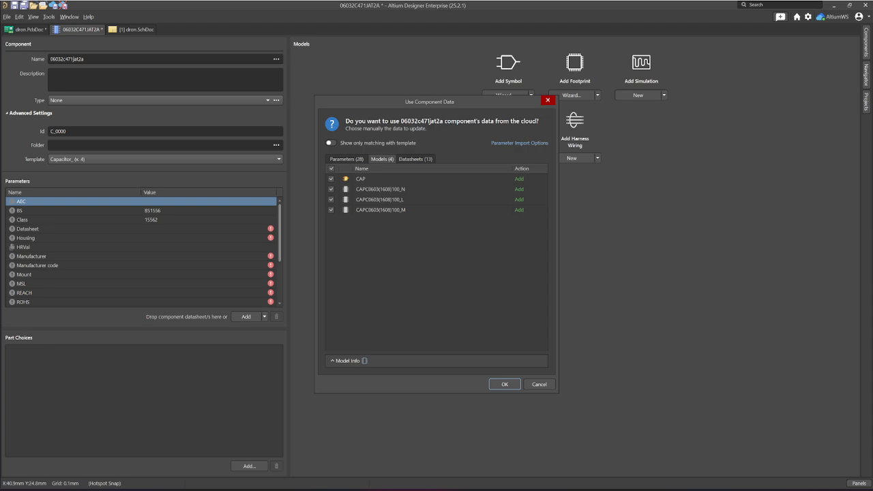
click(547, 101)
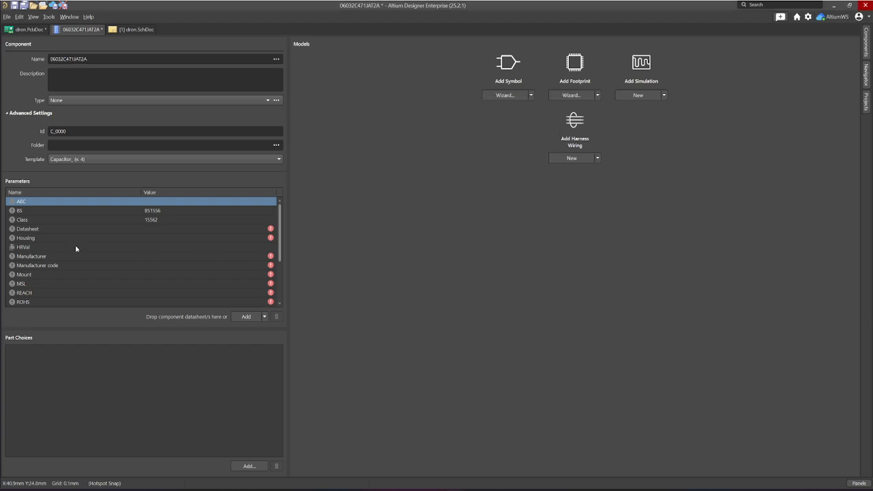
- Examine the component's Id and name and look through the list of available component templates
click(71, 133)
click(73, 132)
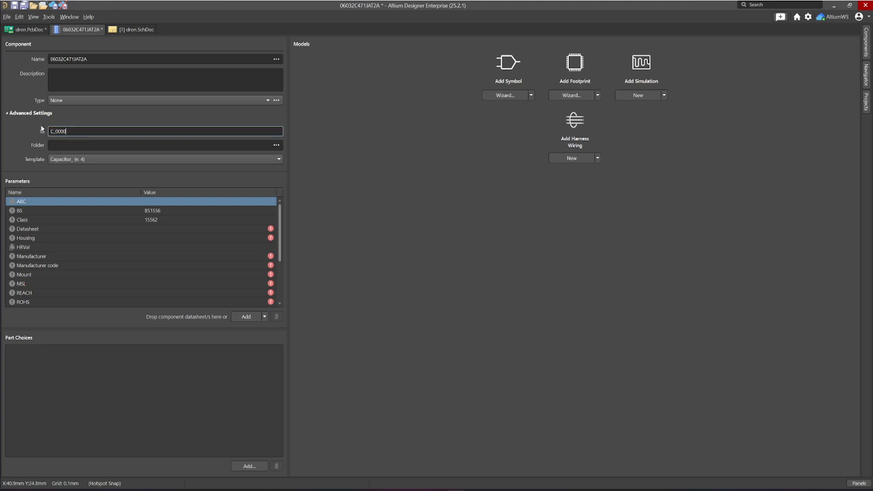
double_click(65, 131)
drag(113, 59, 43, 60)
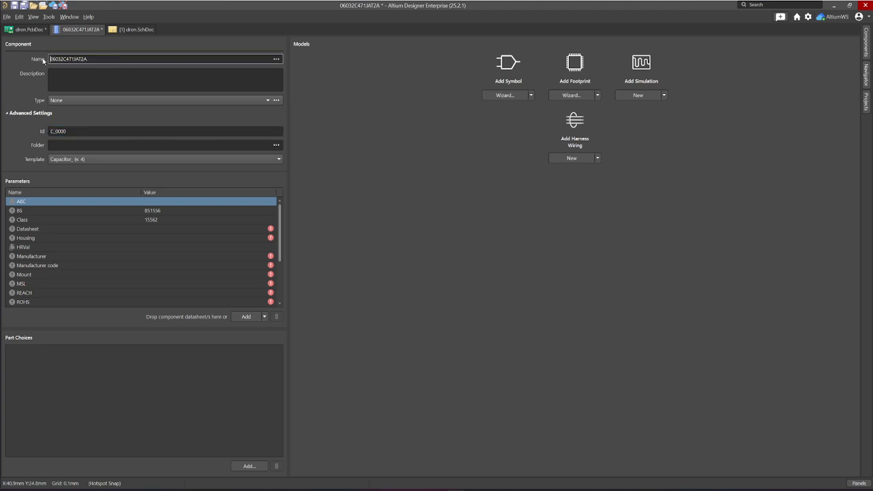
click(115, 59)
drag(114, 59, 47, 65)
click(277, 162)
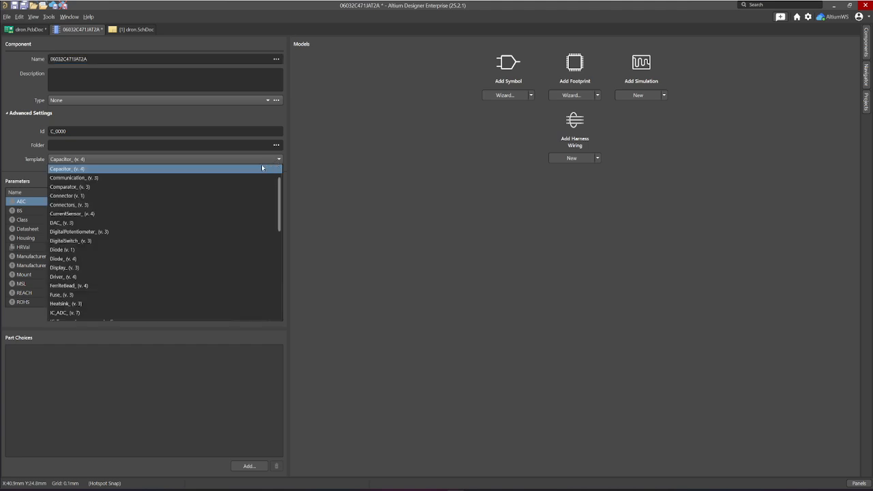
scroll(222, 191, down, 7)
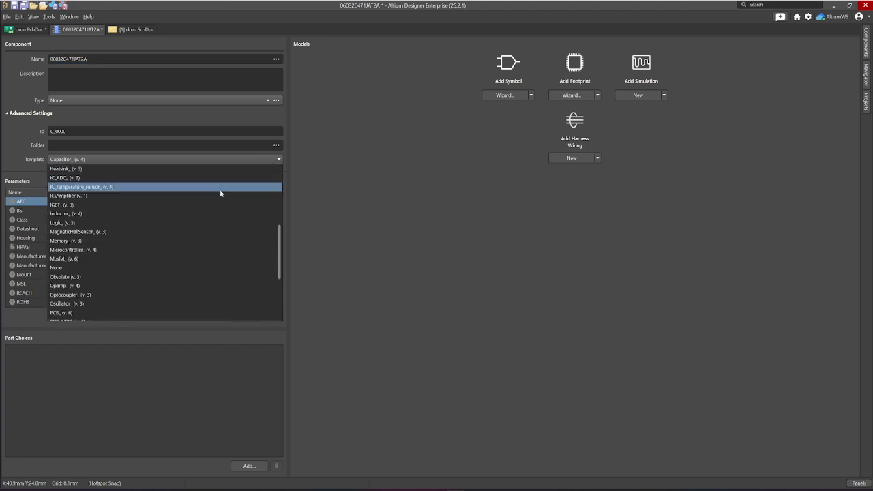
scroll(198, 208, up, 7)
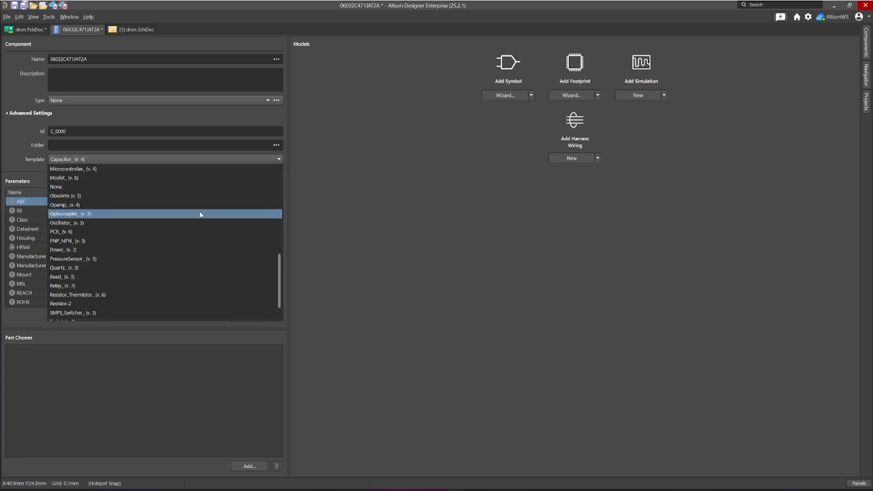
scroll(184, 208, up, 2)
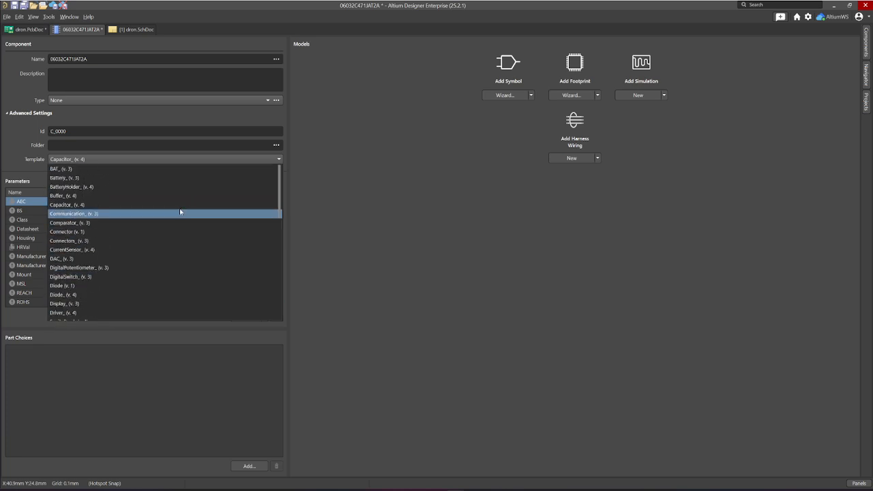
click(2, 145)
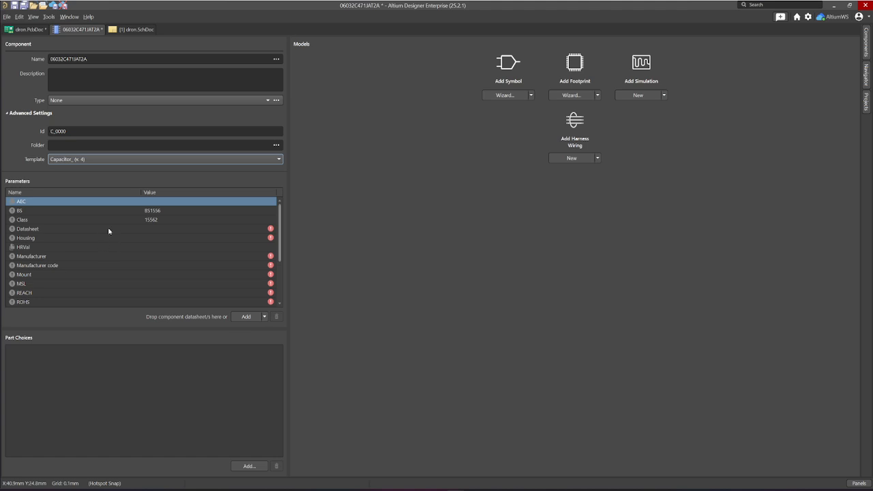
- Review the capacitor template's parameter list from Datasheet to Voltage for the required values
scroll(111, 234, down, 2)
scroll(92, 253, up, 2)
click(270, 230)
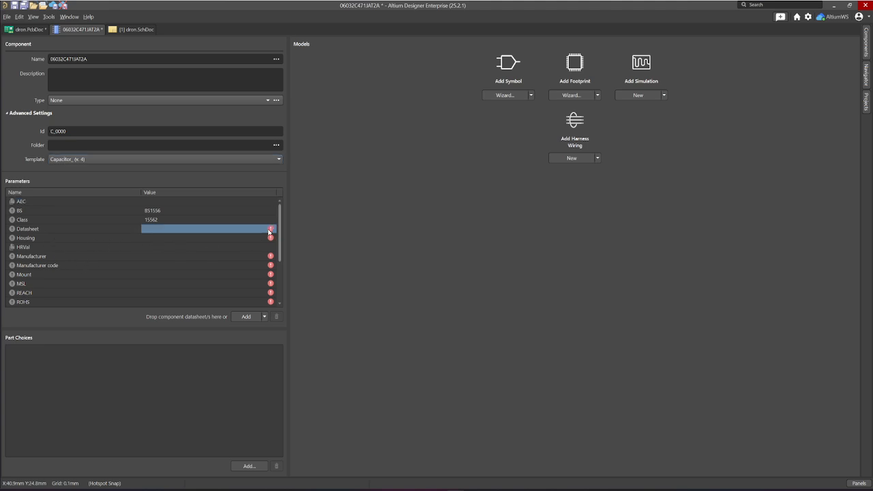
scroll(138, 251, down, 1)
scroll(164, 228, up, 1)
scroll(90, 239, down, 1)
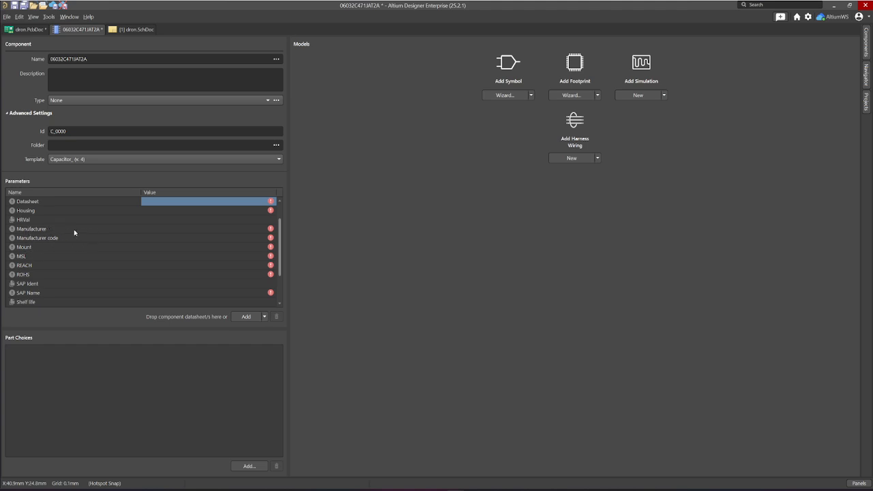
scroll(62, 247, down, 1)
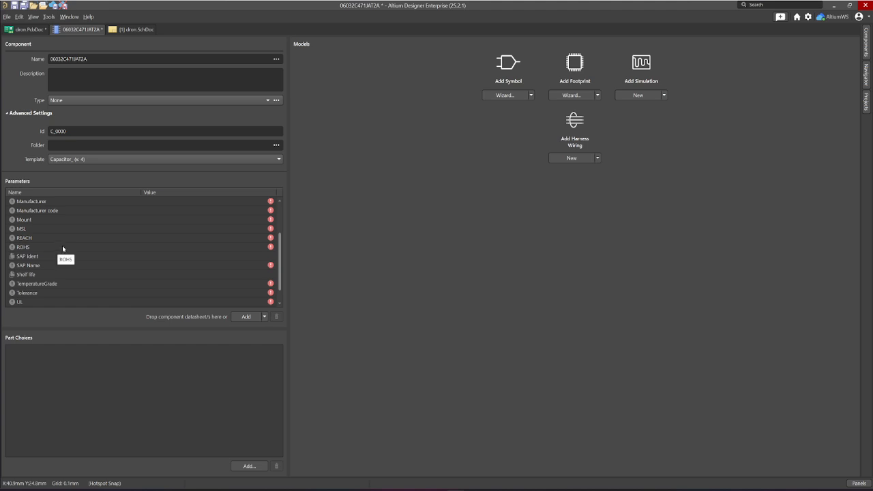
scroll(49, 242, down, 1)
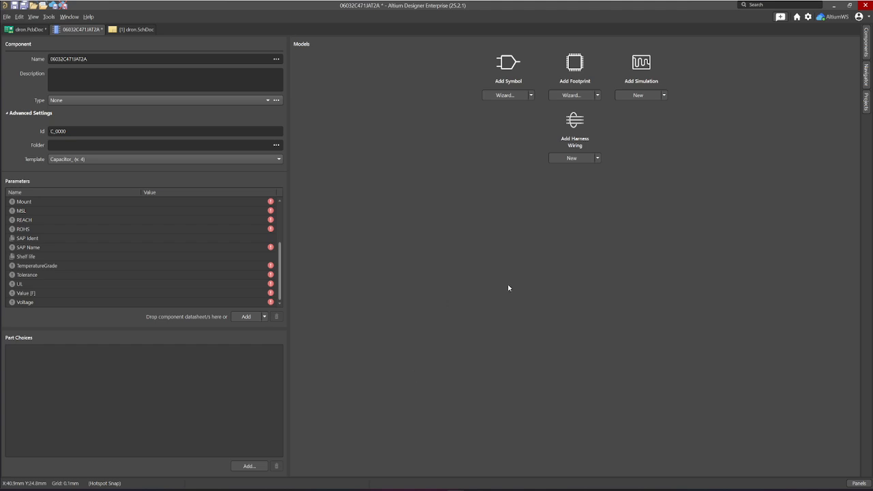
- Review the capacitor template's required parameters and the available ways of adding a symbol to the component
scroll(182, 280, up, 3)
scroll(175, 295, down, 3)
scroll(172, 298, up, 3)
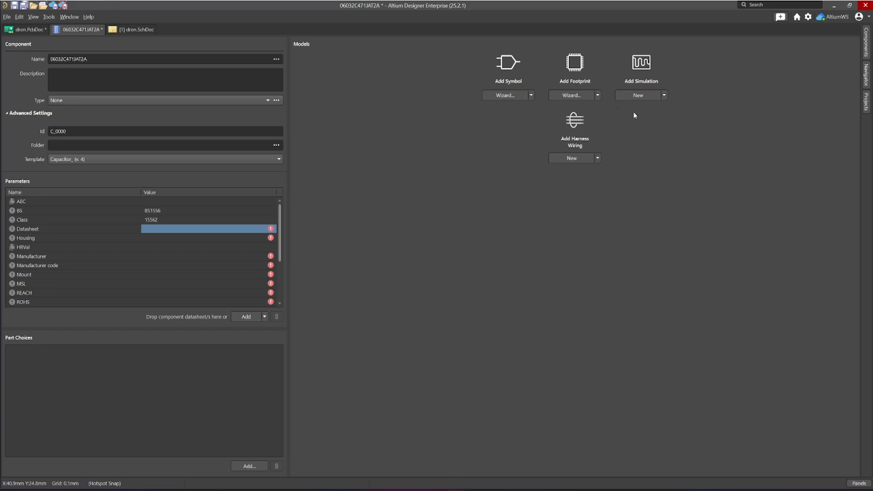
click(531, 94)
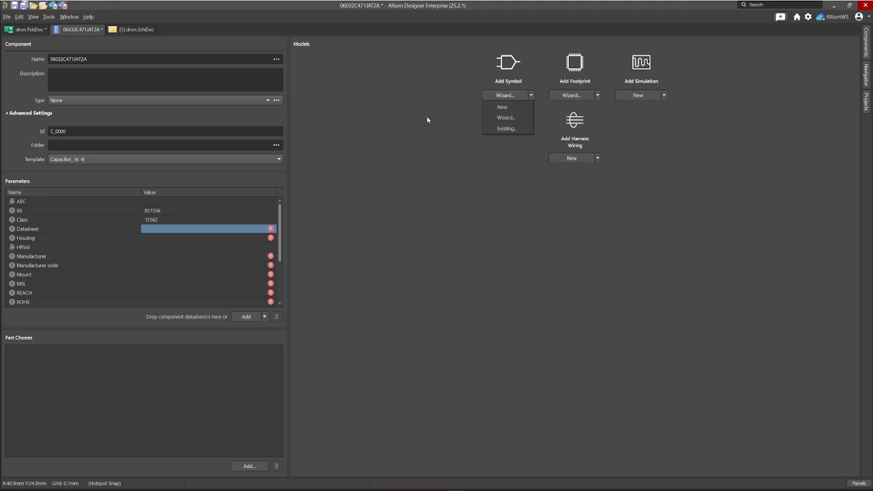
click(427, 118)
click(531, 95)
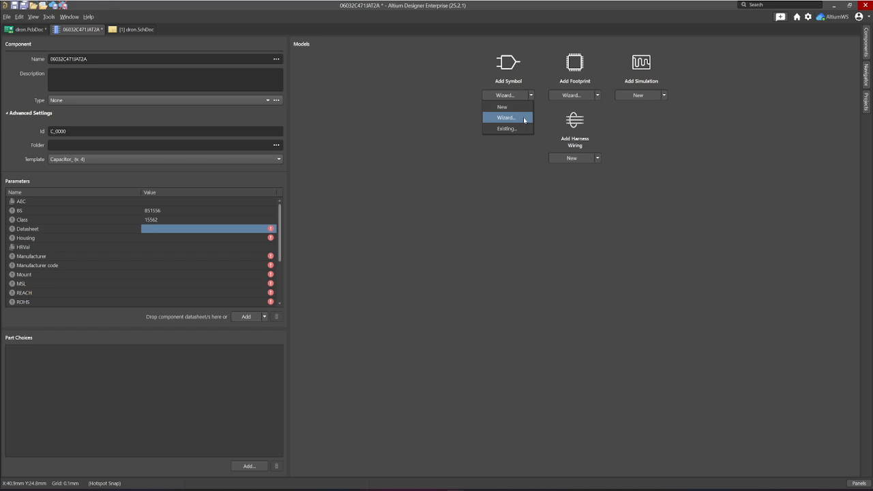
click(600, 96)
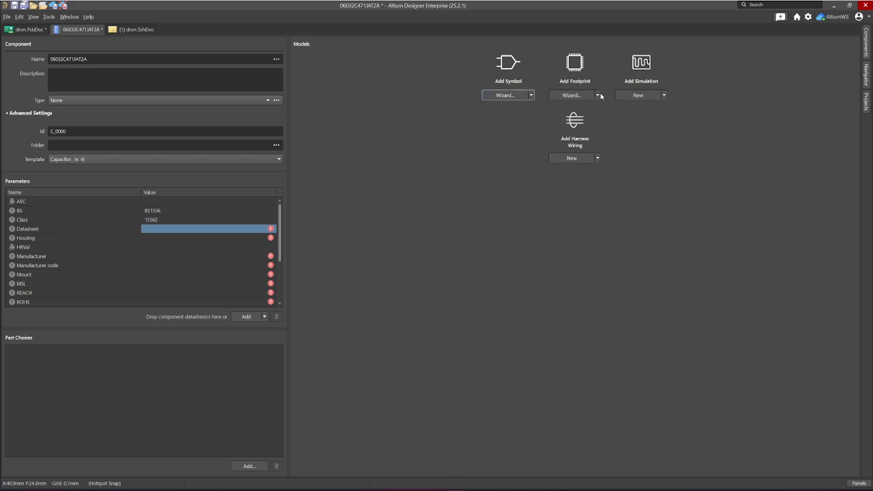
- Add a new blank footprint to component 06032C471JAT2A and close its footprint document
click(600, 96)
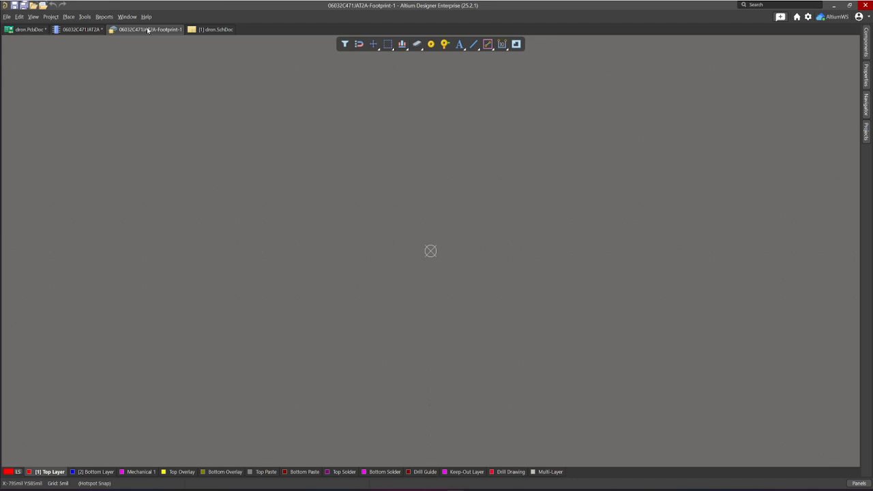
right_click(148, 31)
click(170, 33)
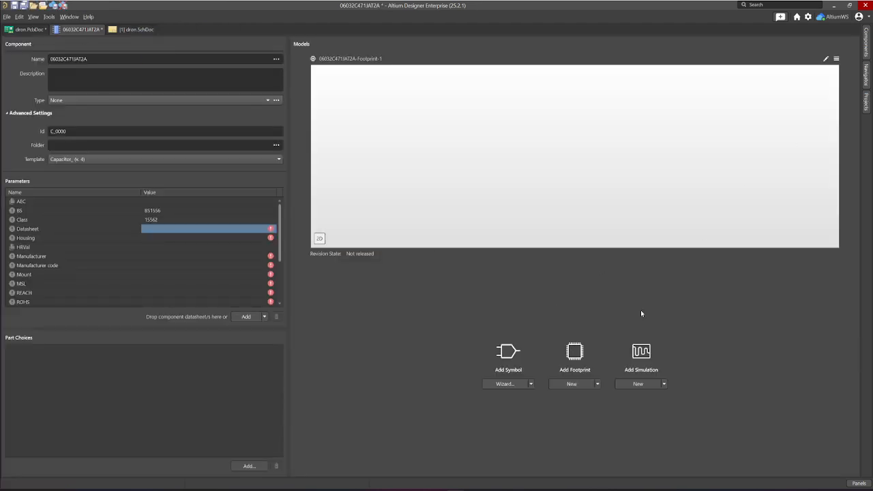
- Browse the existing symbols in the workspace's Symbols folder and leave without choosing one
click(530, 384)
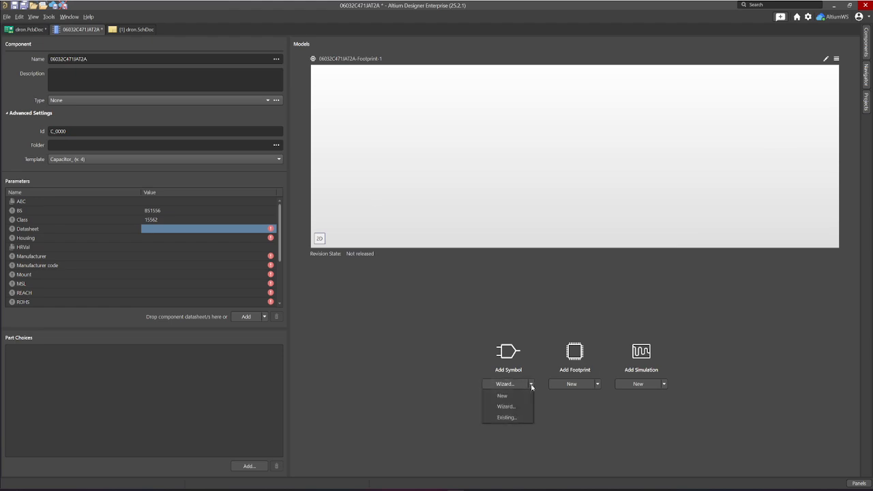
click(507, 416)
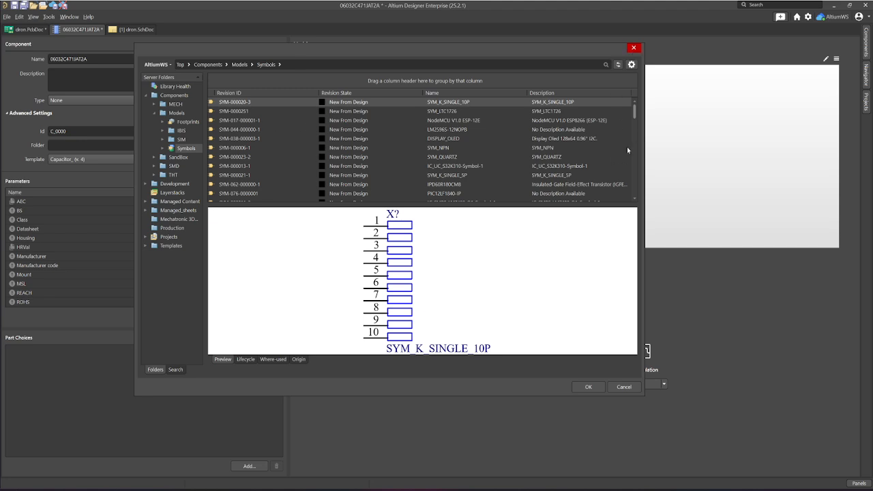
click(634, 47)
- Close the 06032C471JAT2A component without saving its changes
right_click(79, 31)
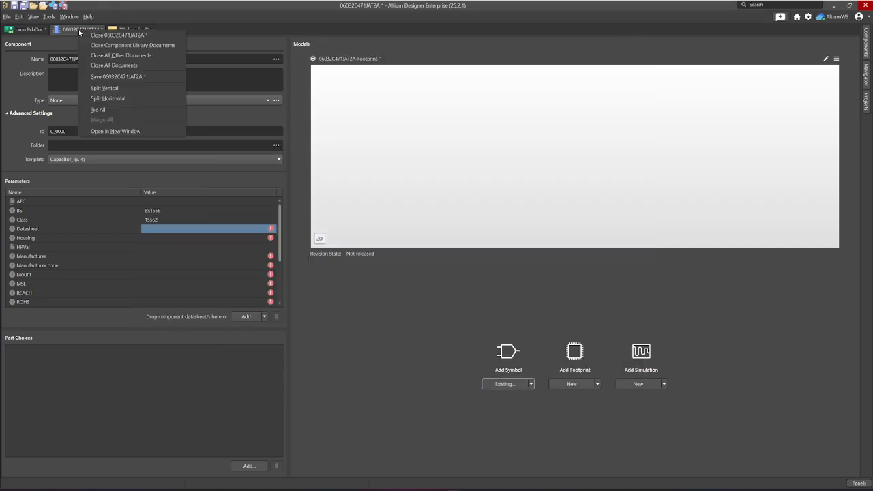
click(109, 35)
click(459, 285)
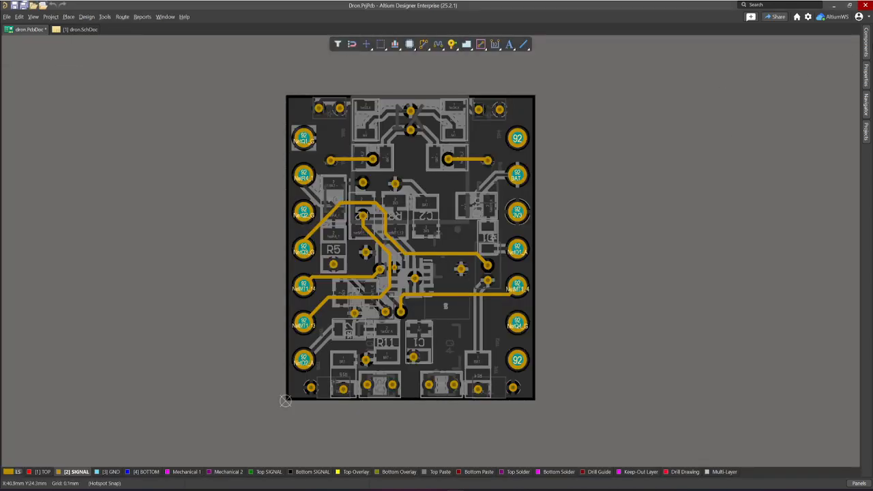
- Make a copy of the 6-pin connector C_HEAD_LETEV_2x3 from the workspace's Connector components
click(866, 42)
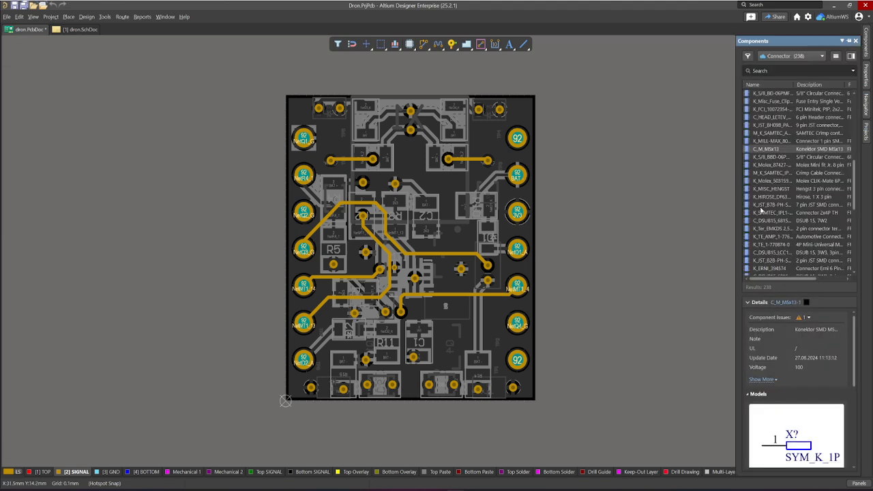
scroll(760, 210, down, 6)
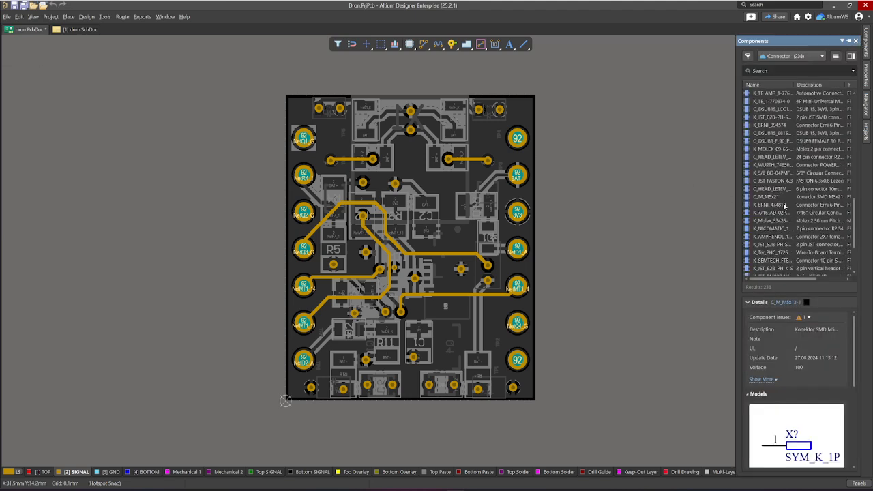
click(780, 190)
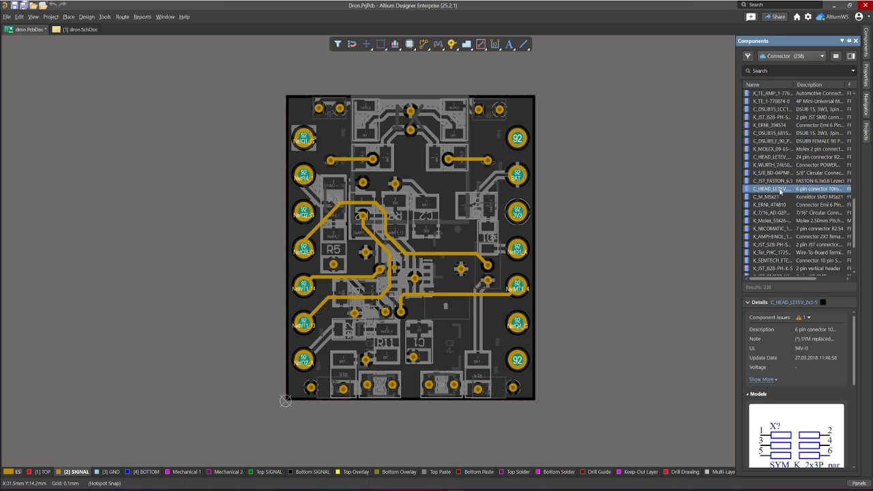
right_click(780, 190)
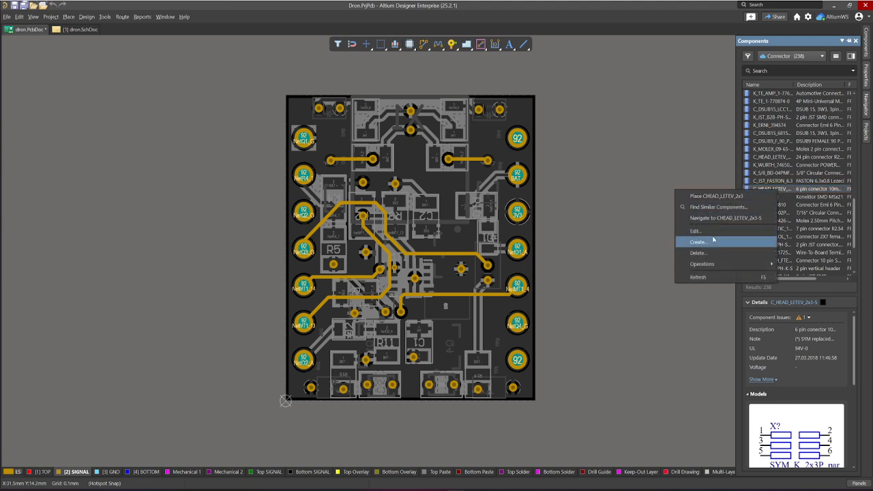
mouse_move(695, 265)
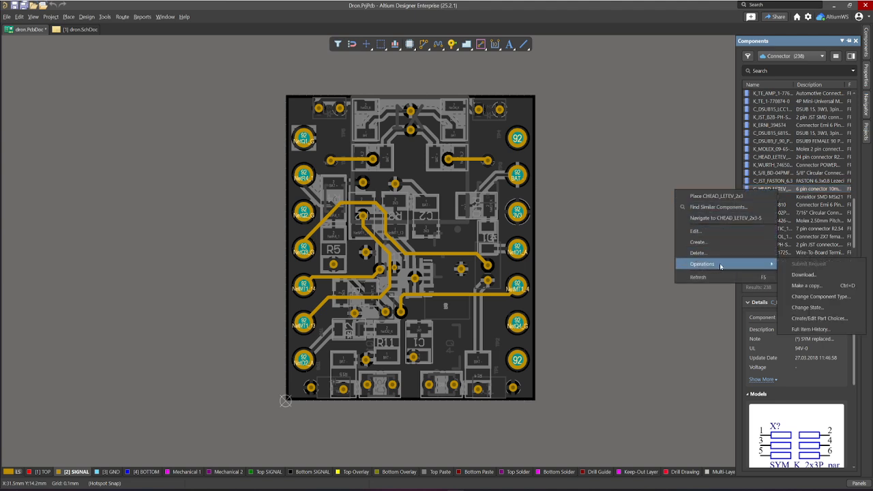
click(826, 285)
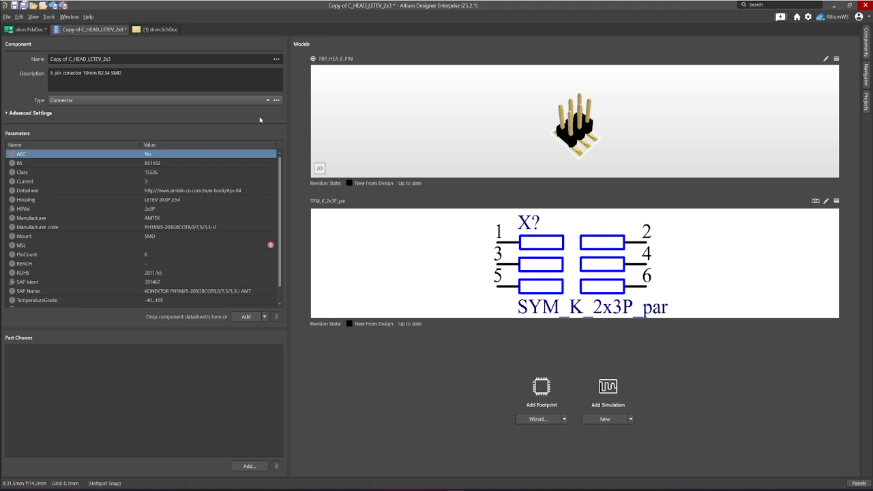
- Examine the copied connector's SAP Ident parameter and its component name
click(159, 281)
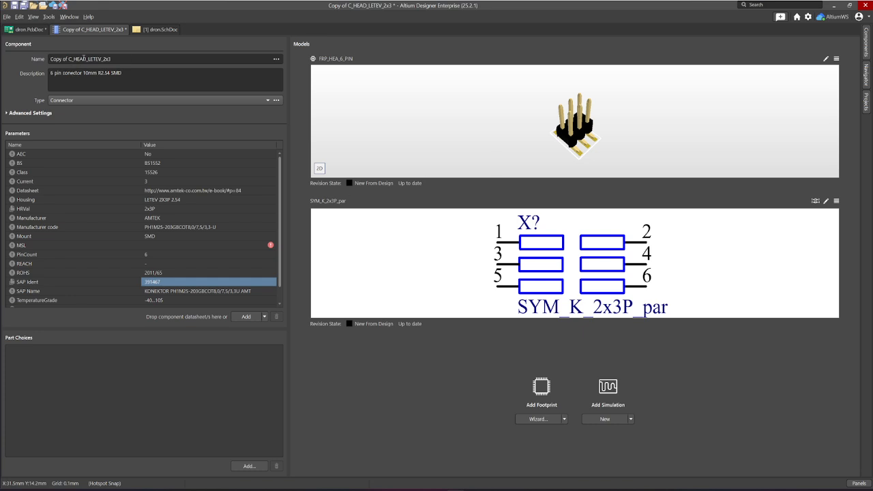
click(69, 59)
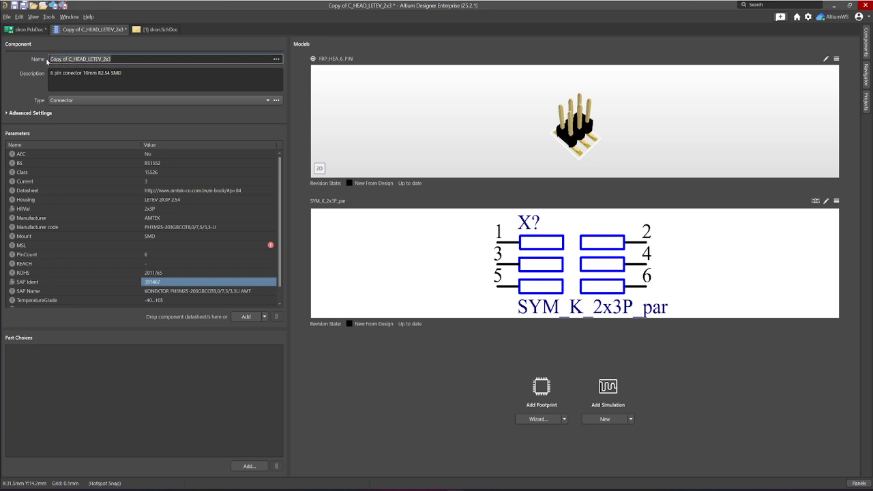
click(89, 60)
- Close the copied connector component and discard its unsaved changes
right_click(103, 31)
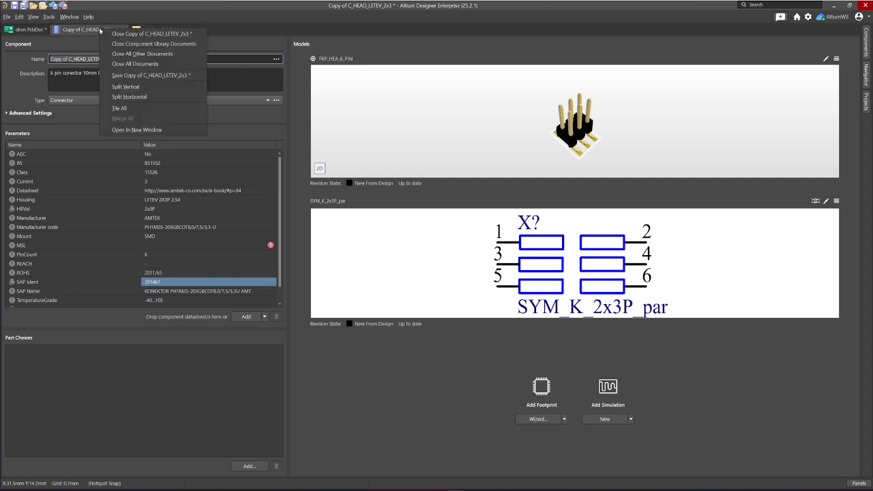
click(104, 33)
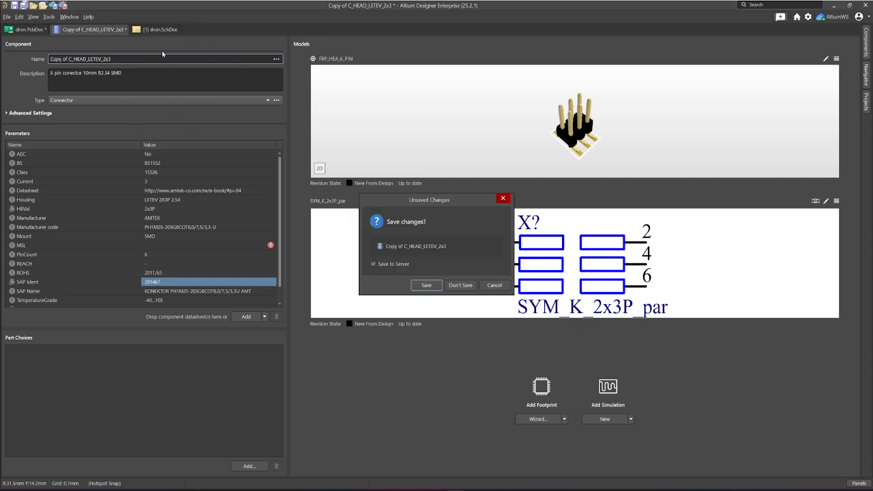
click(463, 285)
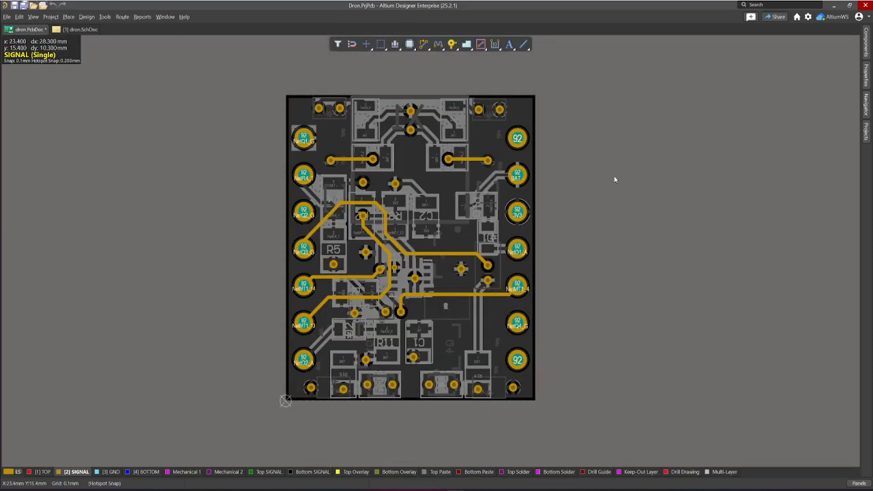